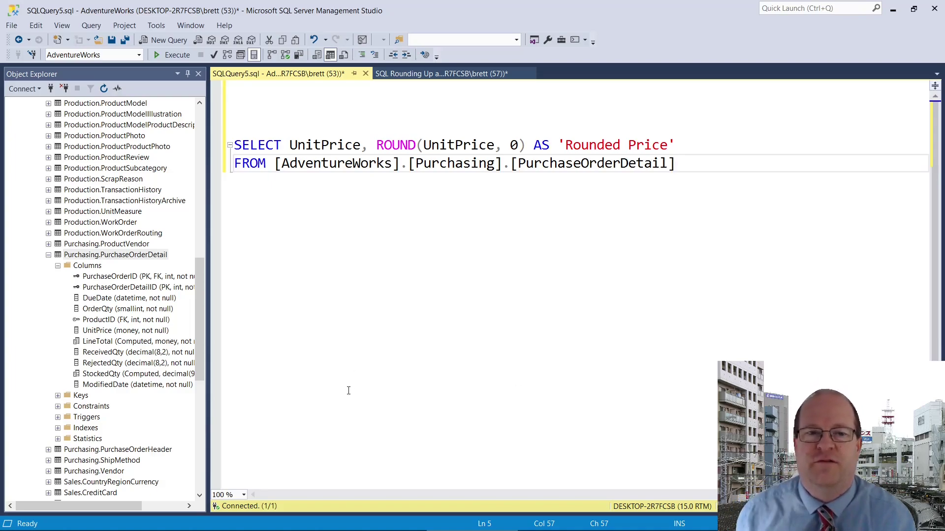
Run the ROUND query and review results such as 45.12 rounding to 45.00
key(F5)
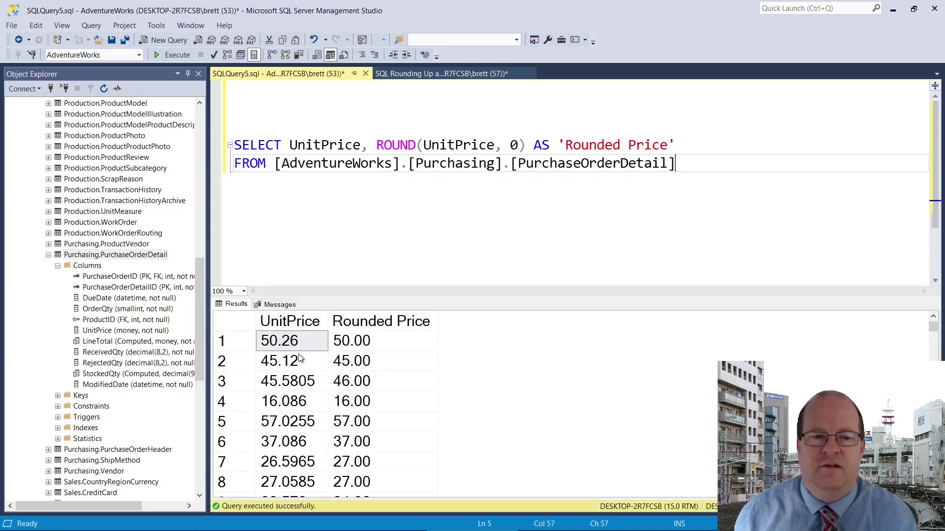
click(344, 342)
click(294, 364)
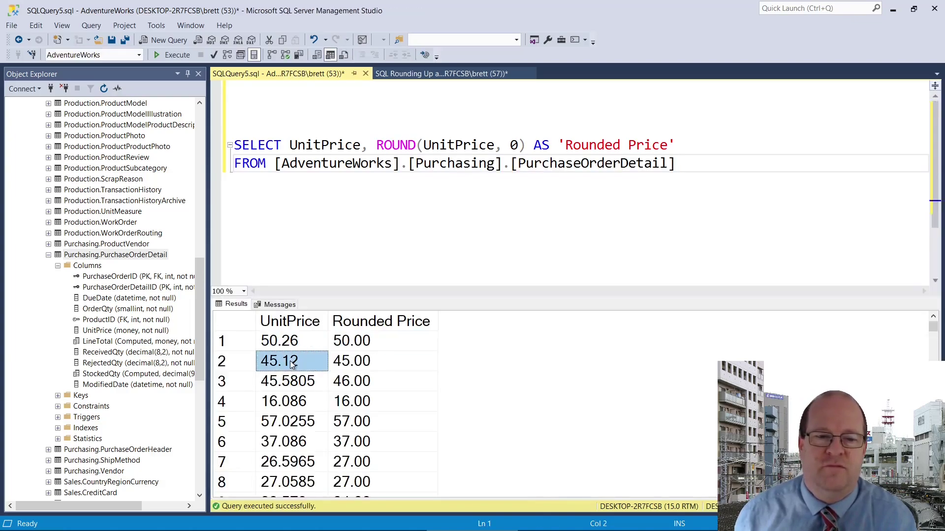
click(344, 361)
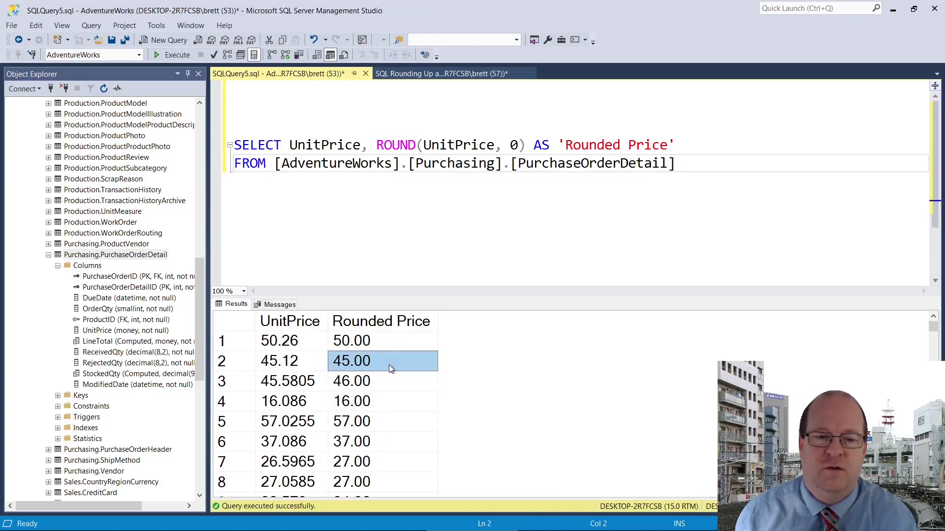
drag(293, 363, 294, 349)
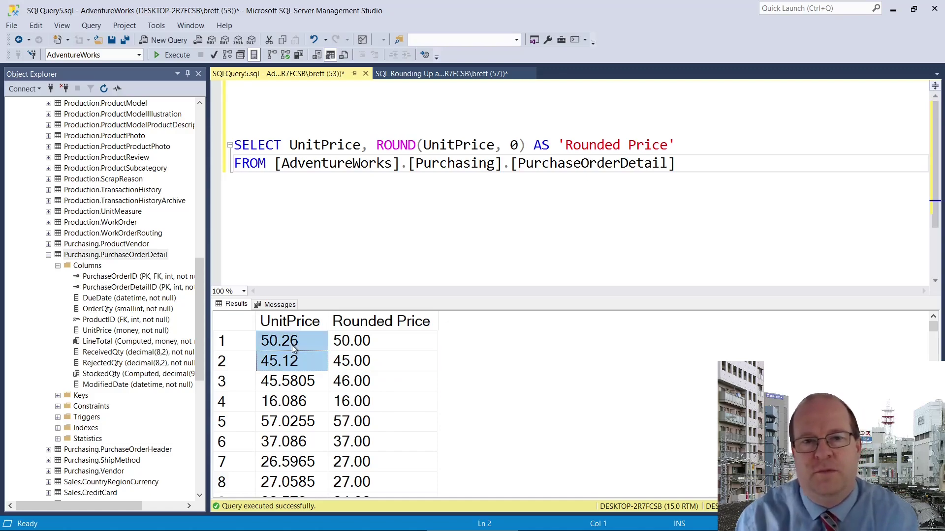
key(Down)
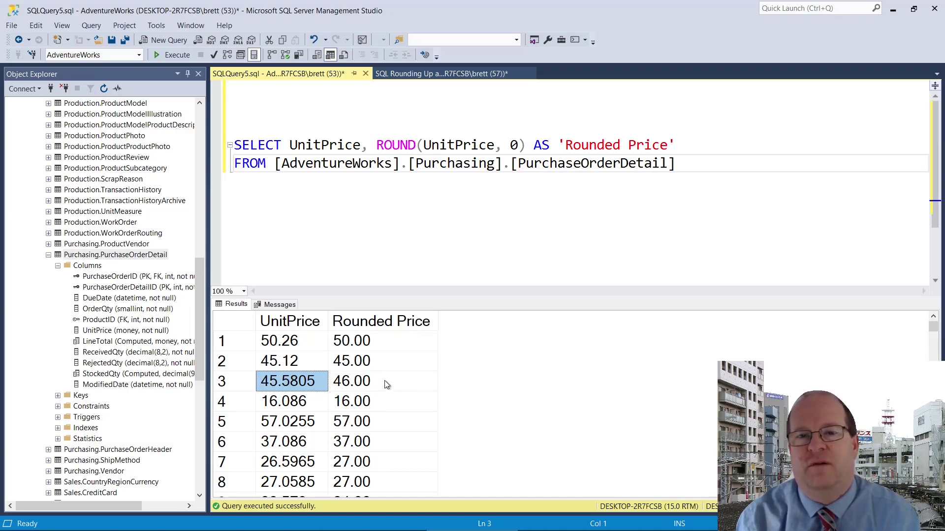
Paste the second query with CEILING and FLOOR columns and select it for execution
click(565, 236)
text(SELECT UnitPrice, ROUND(UnitPrice, 0) AS 'Rounded Price', CEILING(UnitPrice) AS 'Rounded Up Price', FLOOR(UnitPrice) AS 'Rounded Down Price' FROM [AdventureWorks].[Purchasing].[PurchaseOrderDetail])
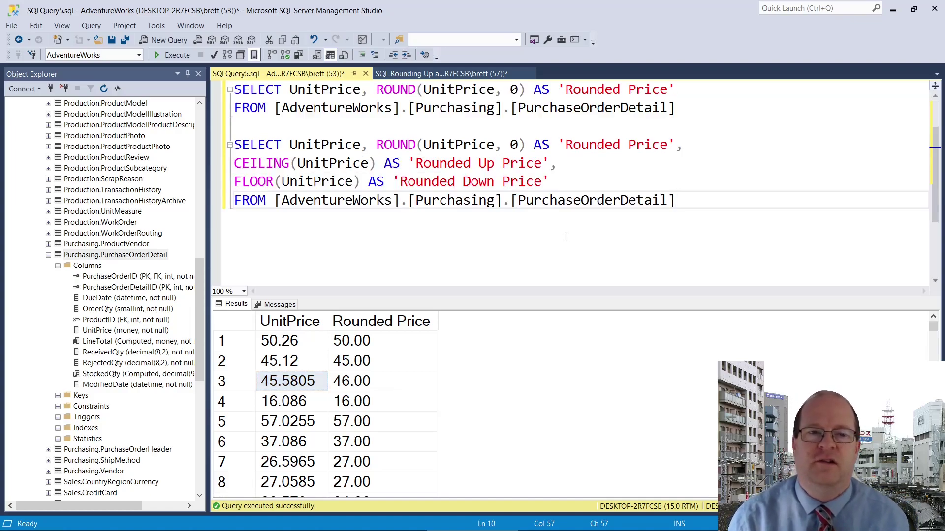
key(shift+Home)
key(shift+Up)
key(shift+Up)
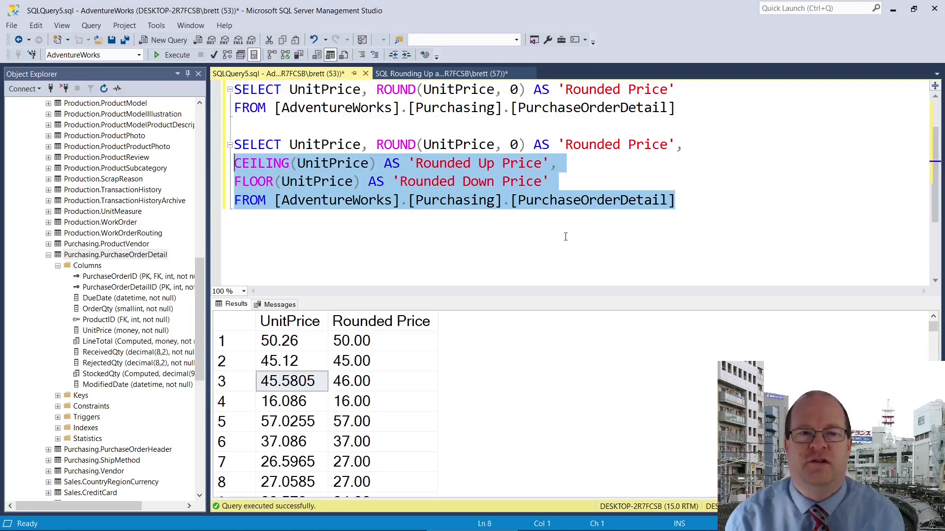
key(shift+Up)
key(F5)
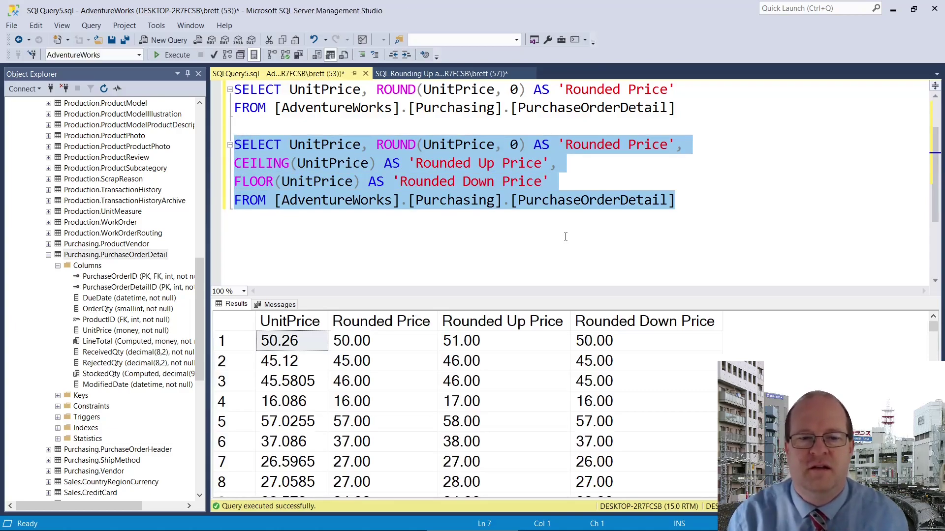
click(343, 200)
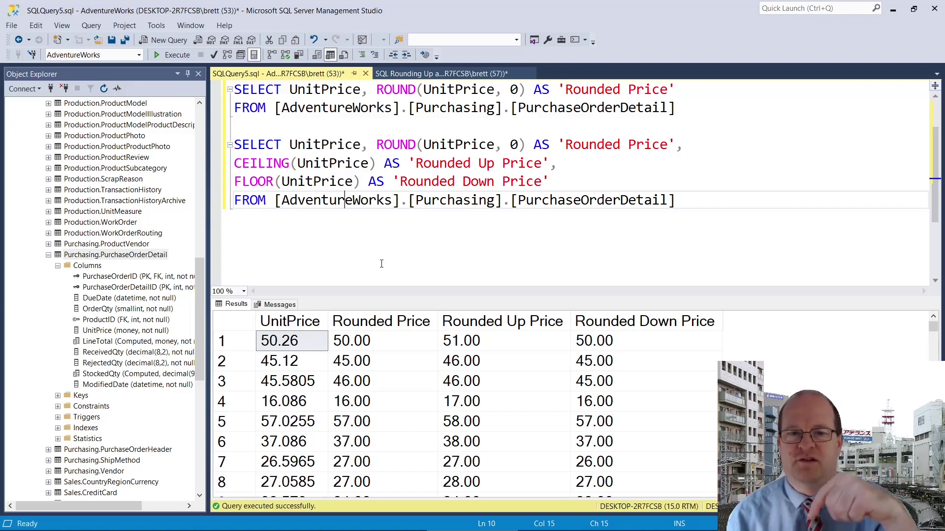
click(309, 333)
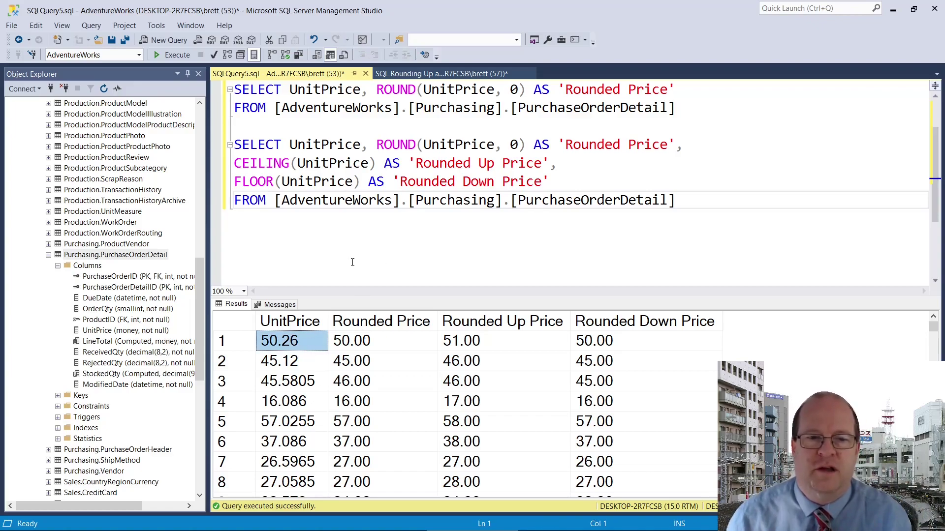
key(Right)
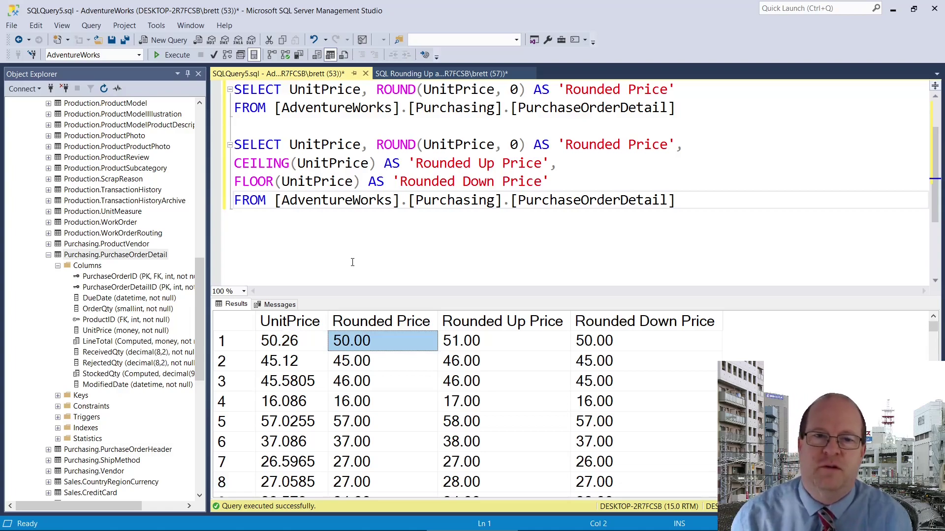
key(Right)
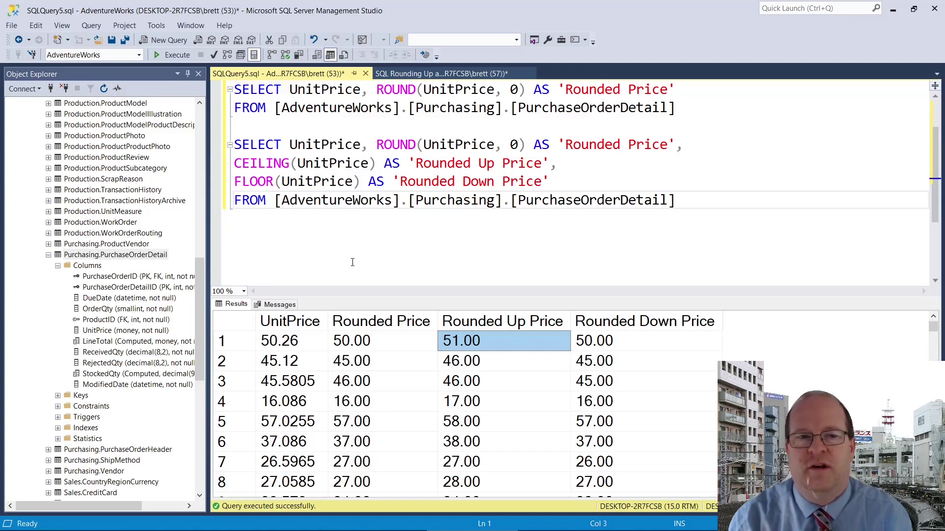
key(Right)
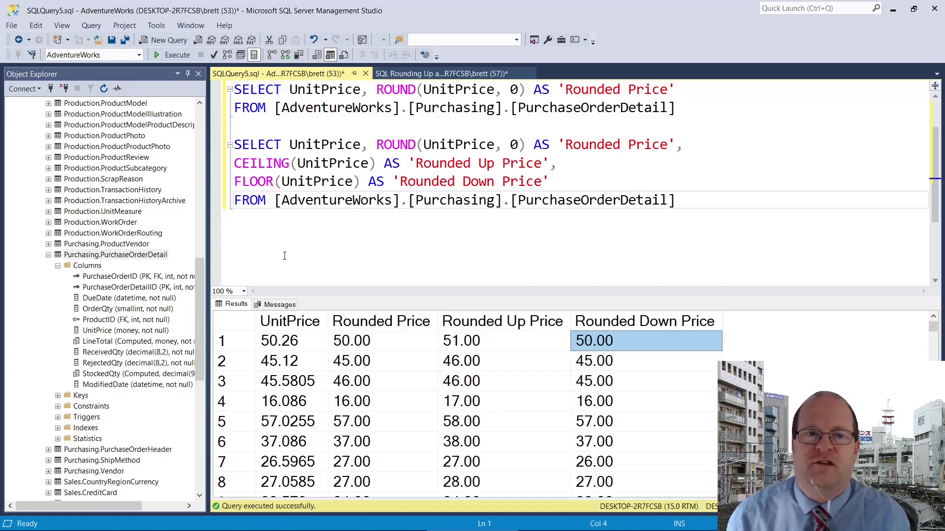
double_click(240, 163)
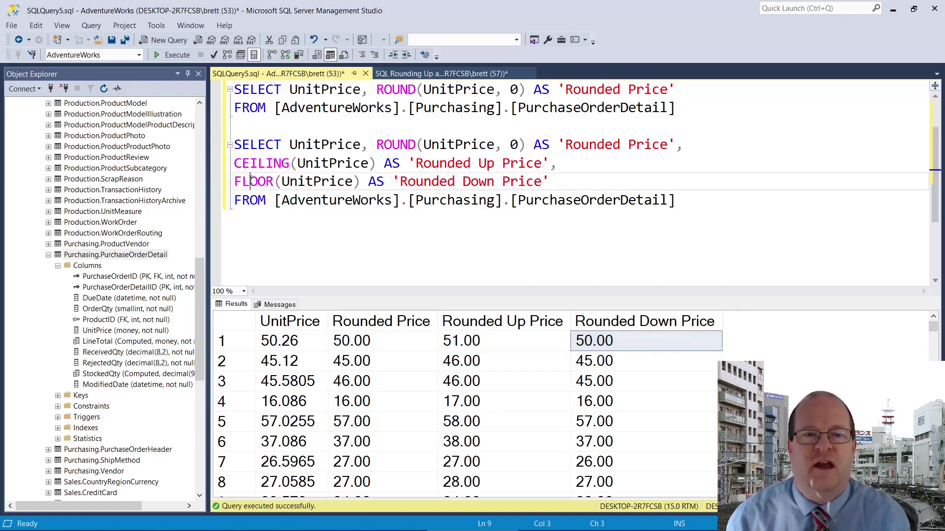
double_click(254, 182)
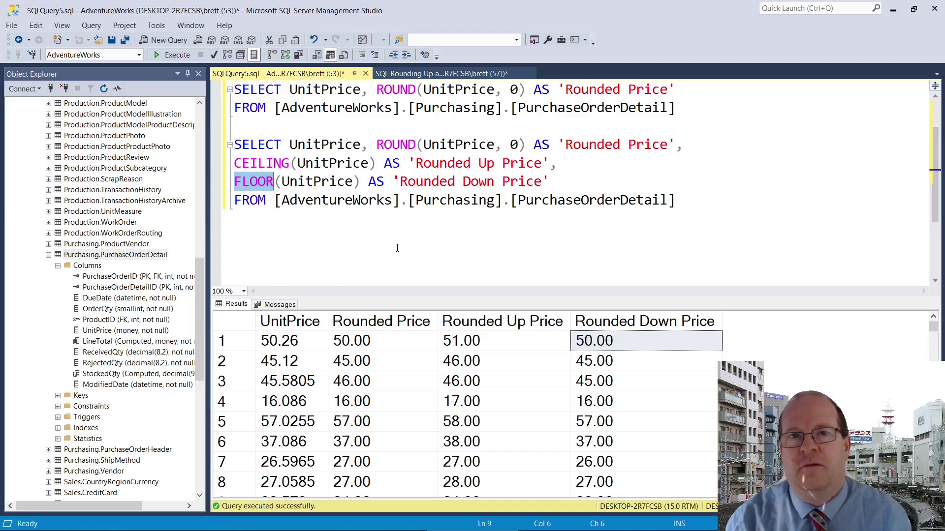